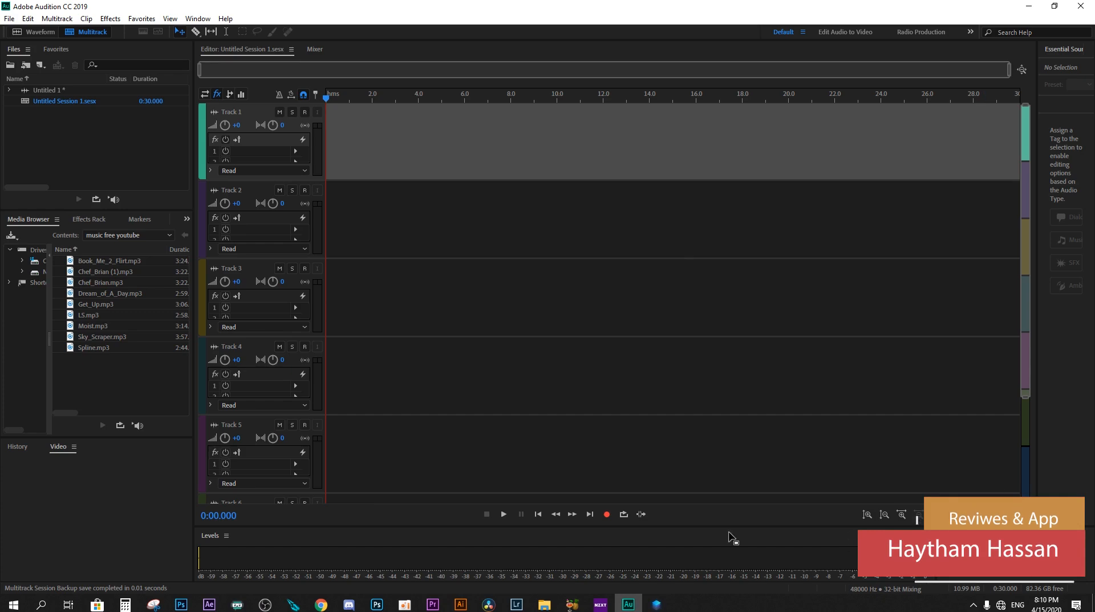
Step: Insert the voice recording WAV at the start of Track 1 and accept a copy converted to the session's sample rate
click(629, 604)
mouse_move(329, 143)
mouse_down()
mouse_move(411, 98)
mouse_move(464, 326)
mouse_move(391, 118)
mouse_move(325, 142)
mouse_up()
key(Return)
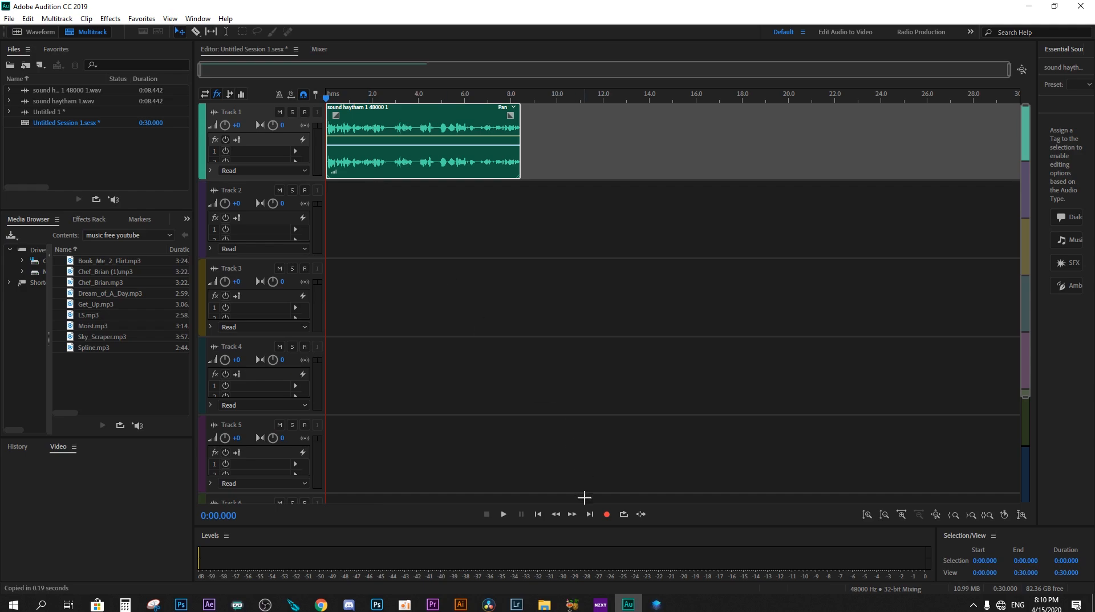
Step: Insert 05 SFX.mp3 on Track 2 directly after the voice clip's end, accepting a copy converted to the session's sample rate
click(544, 604)
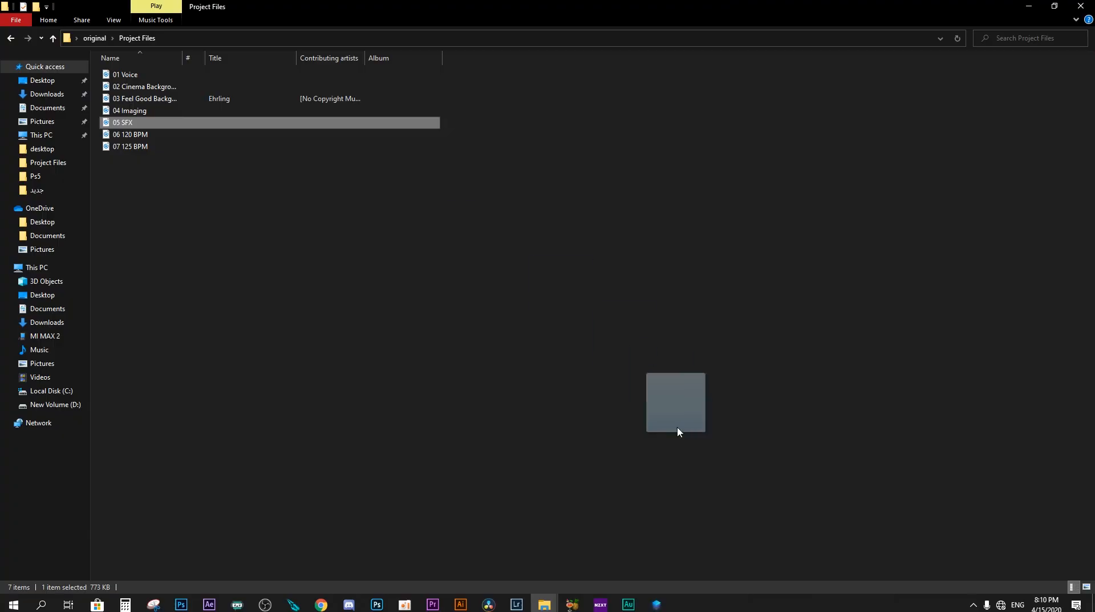
drag(677, 432, 520, 225)
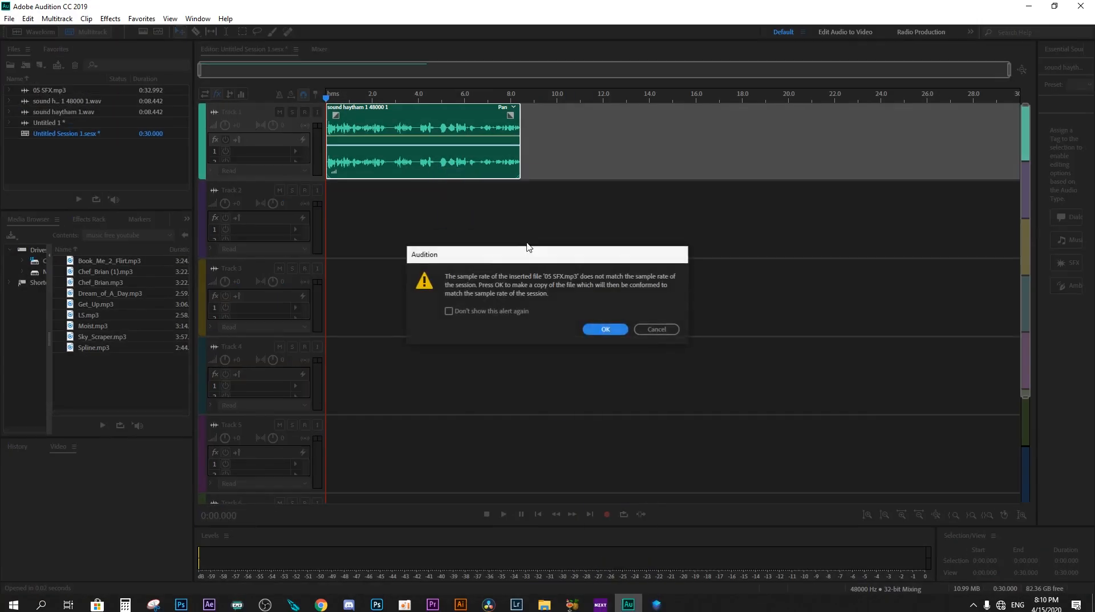
click(604, 328)
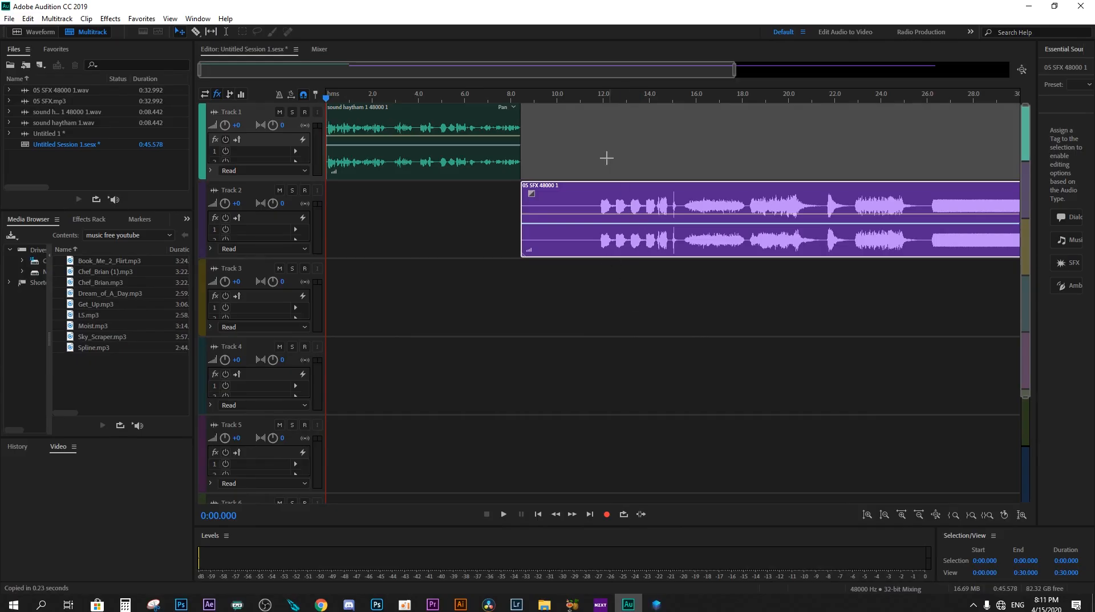
Step: Play the voice clip on Track 1 from the start of the session and stop after about 3 seconds
click(605, 106)
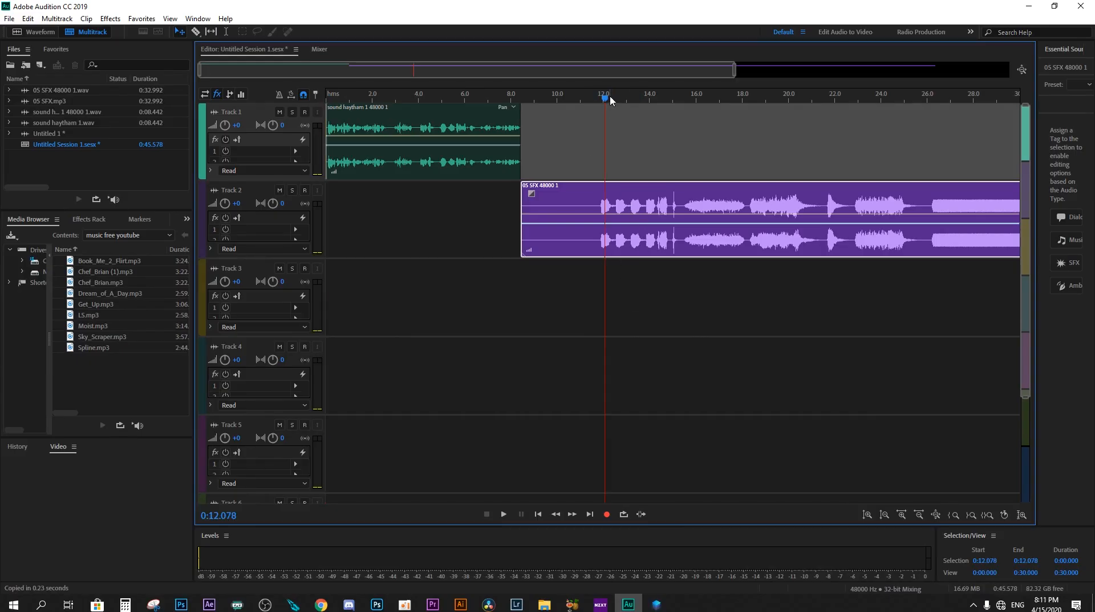
drag(607, 98, 594, 101)
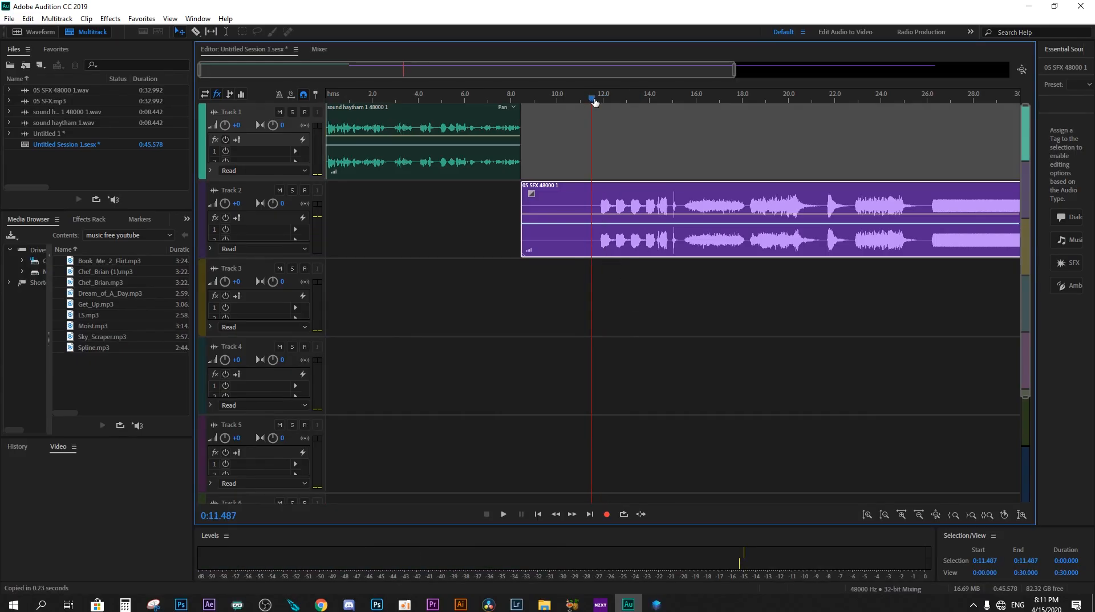
click(333, 98)
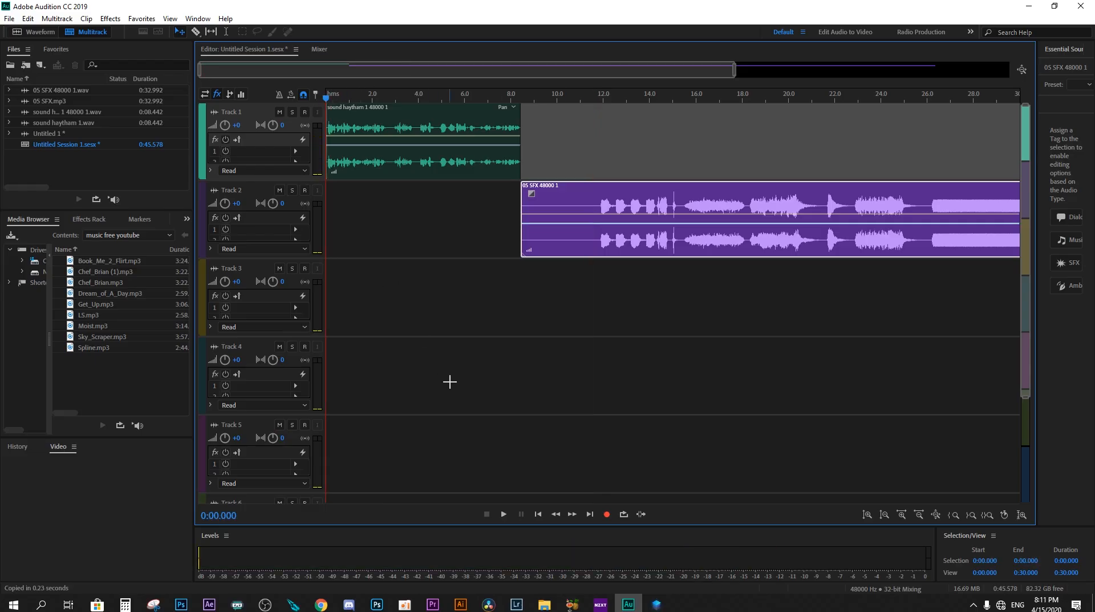
key(space)
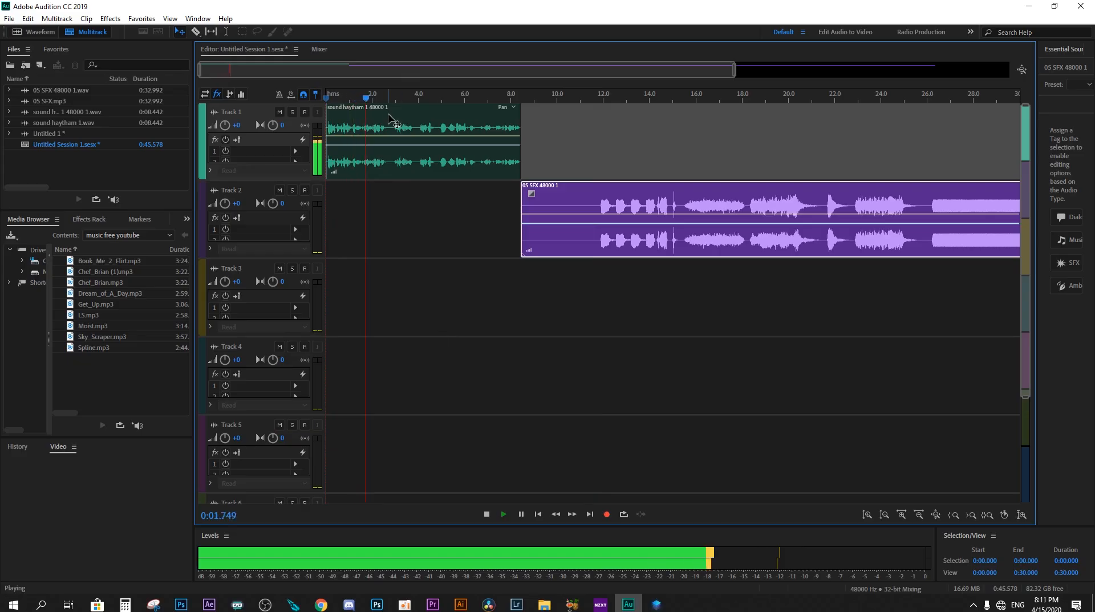
key(space)
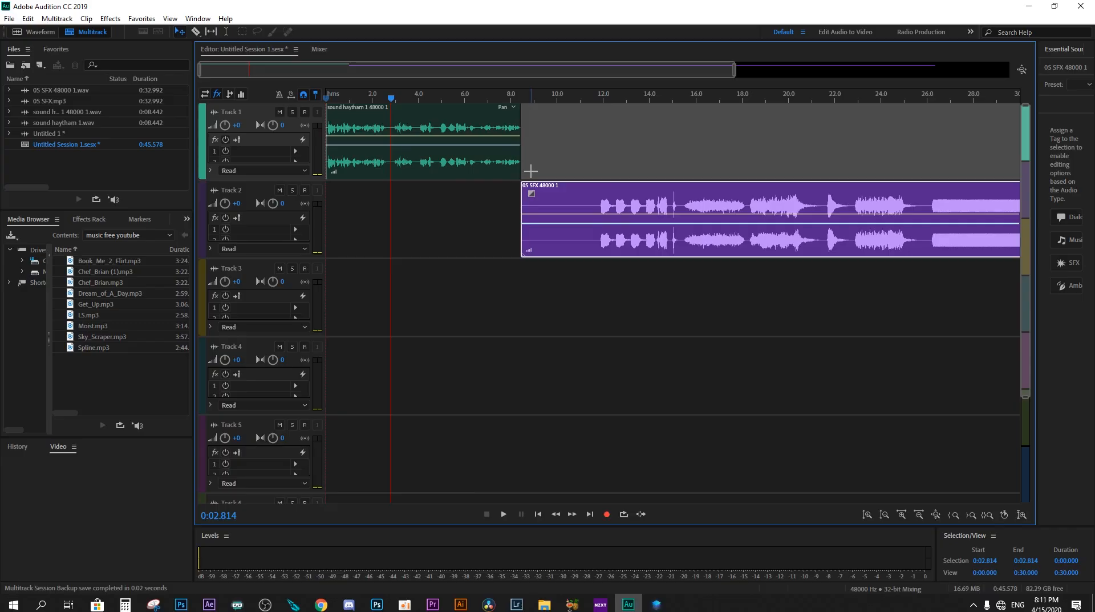
Step: Play the sound effects clip on Track 2 from about 11.9 s and stop at about 18.3 s
click(600, 97)
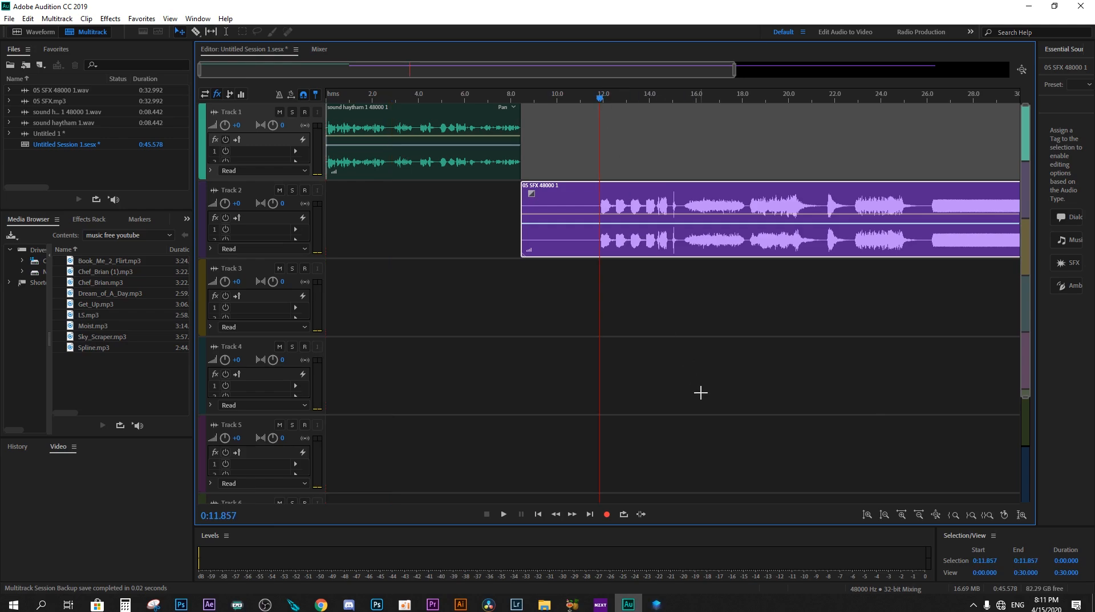
key(space)
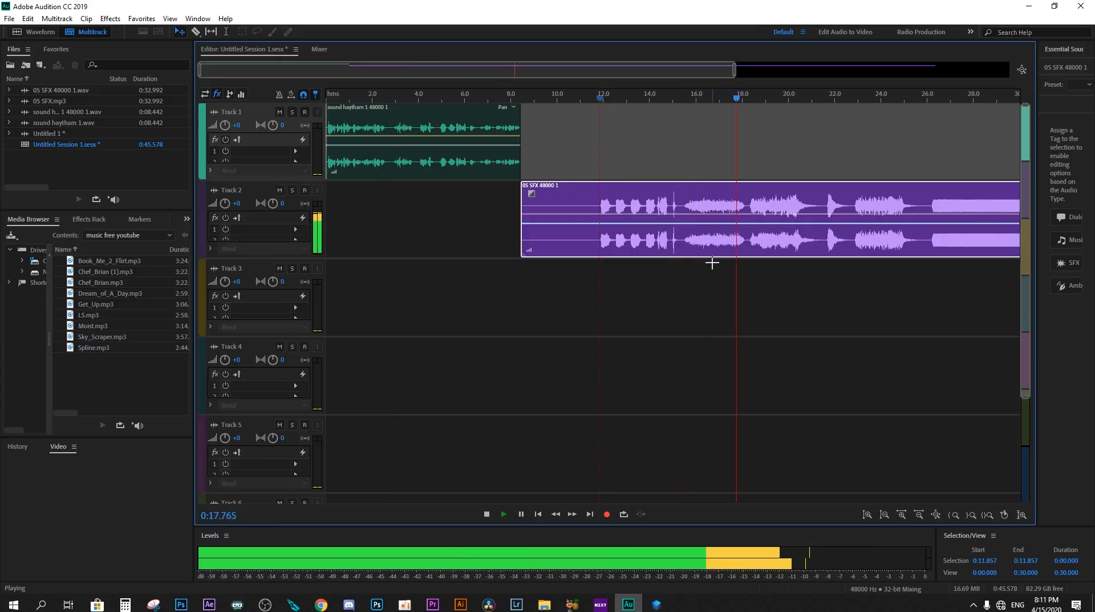
key(space)
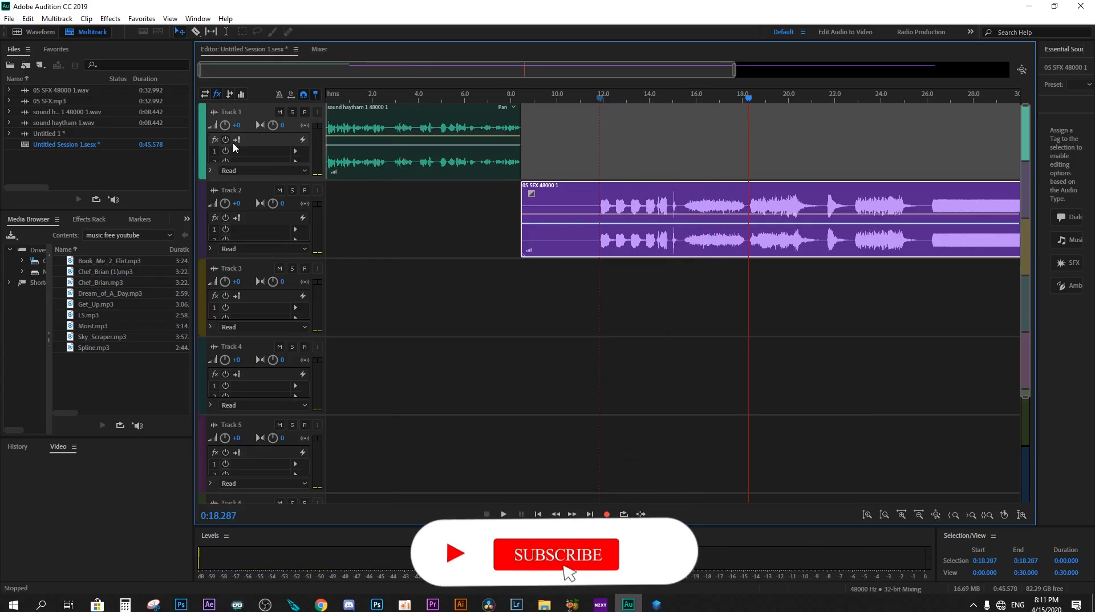
Step: Split the sound effects clip on Track 2 with the Razor tool at about 15.5 s and 18.1 s
key(r)
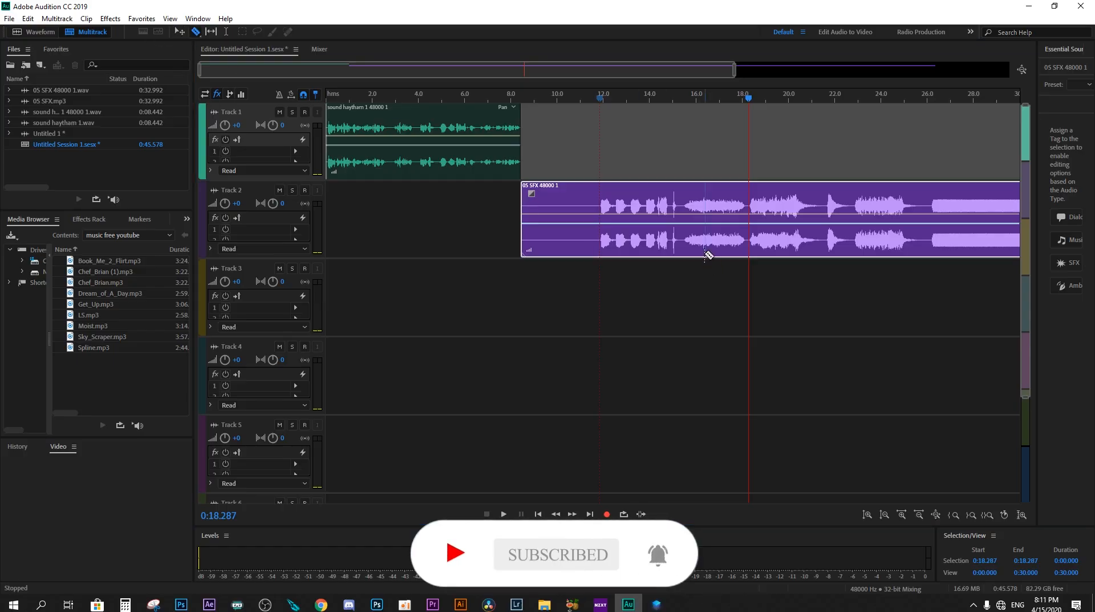
click(684, 240)
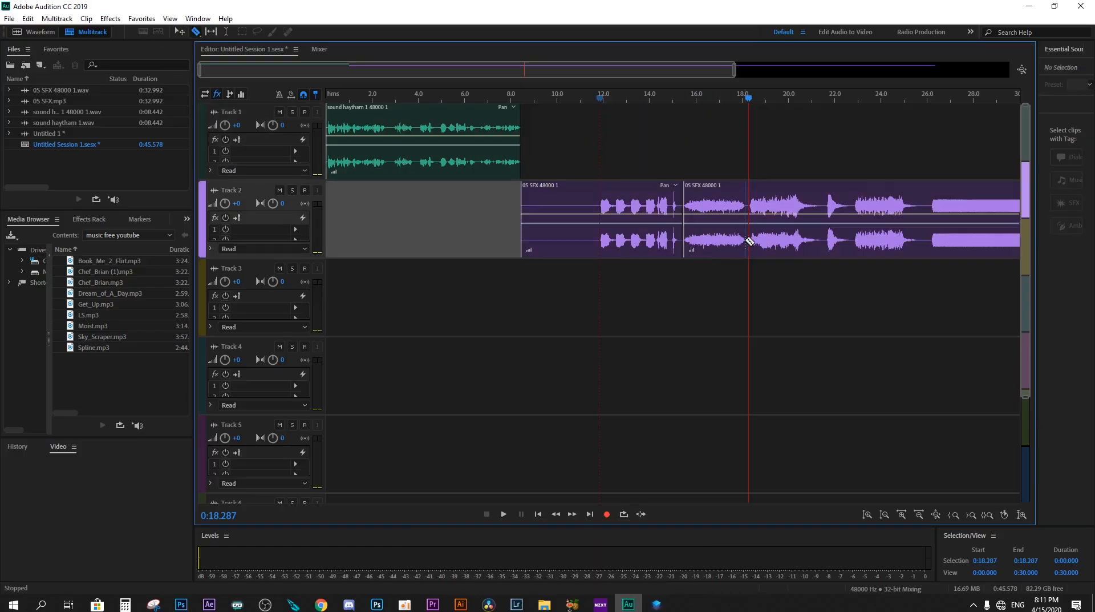
click(746, 240)
Step: Delete the sound effects pieces before and after the short middle segment on Track 2
click(180, 31)
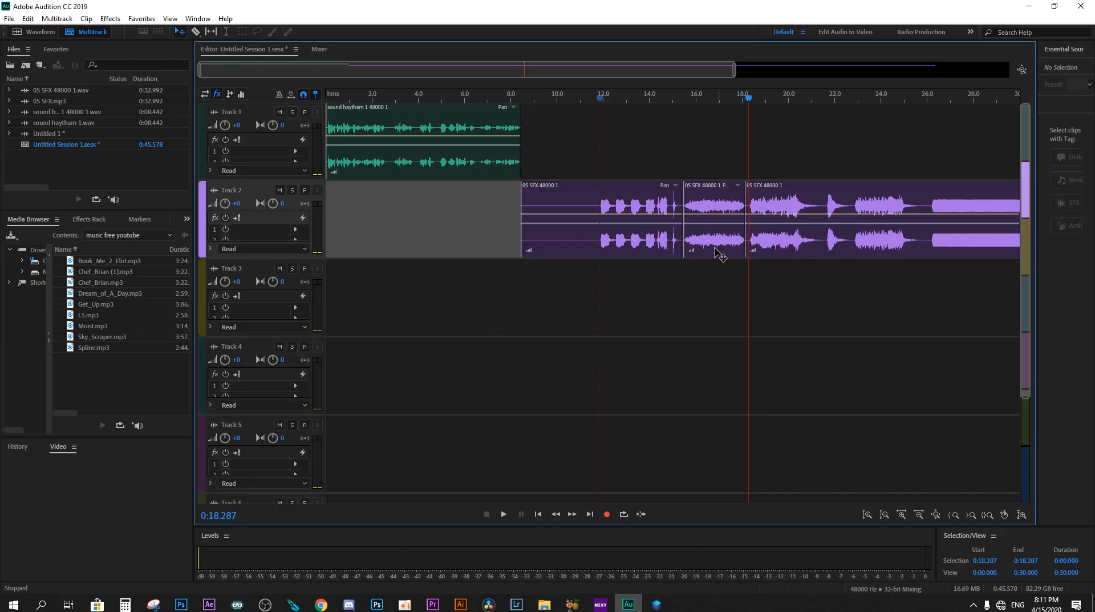
click(637, 233)
key(Delete)
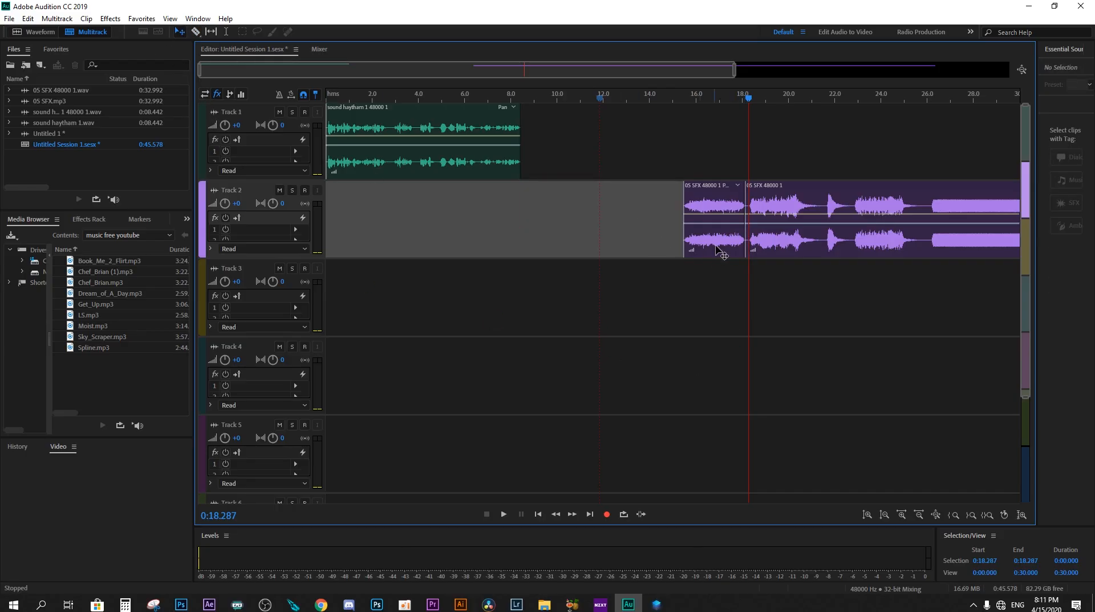
click(875, 226)
key(Delete)
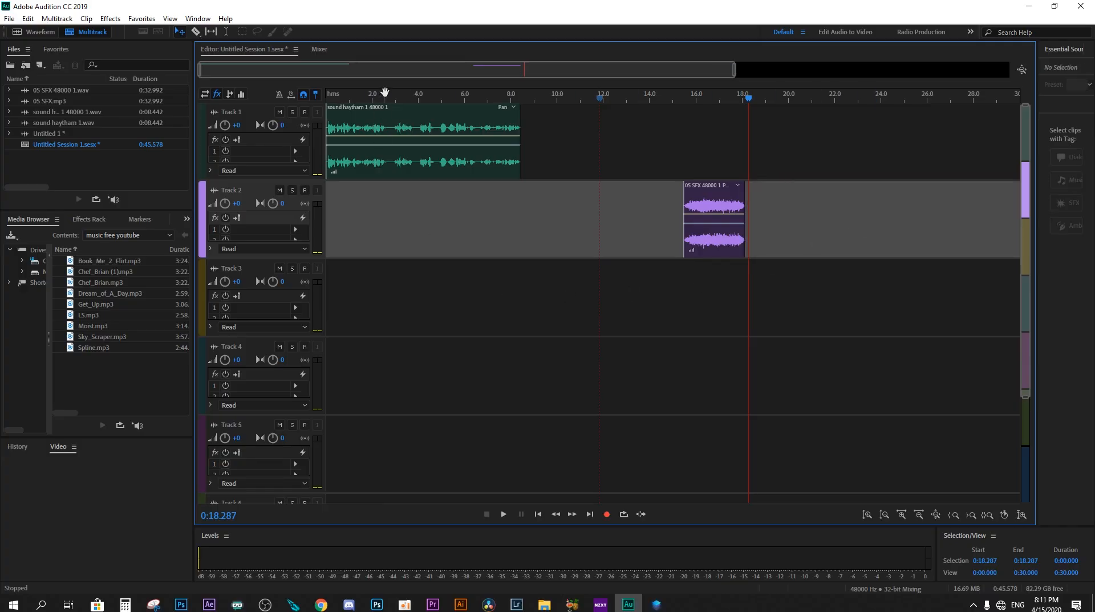
Step: Play the voice clip from the start to find the cut point, and split it at about 2.6 s with the Razor tool
click(326, 97)
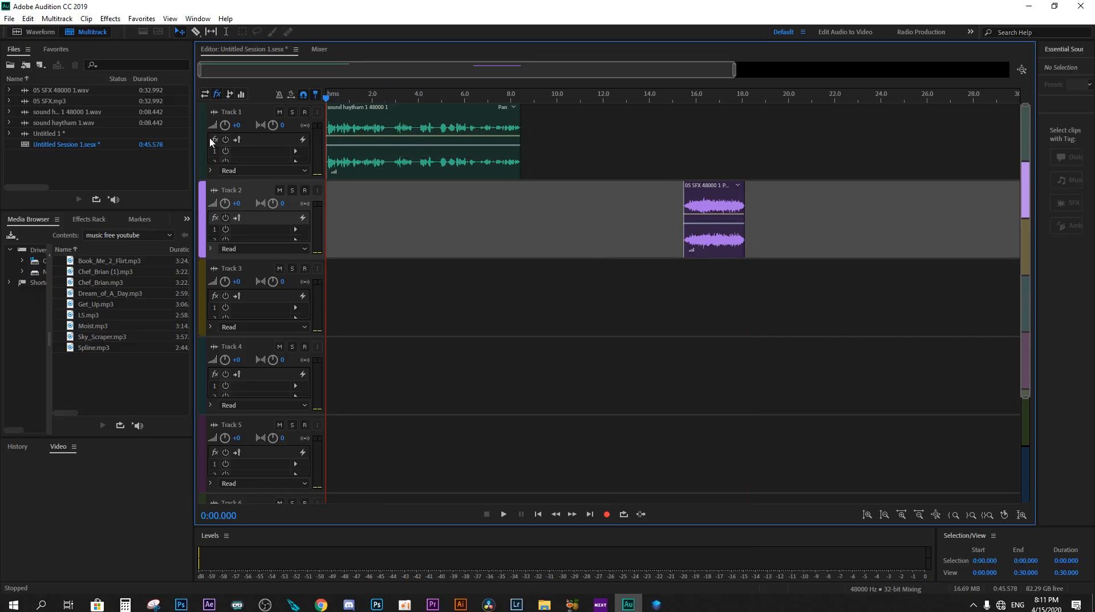
key(space)
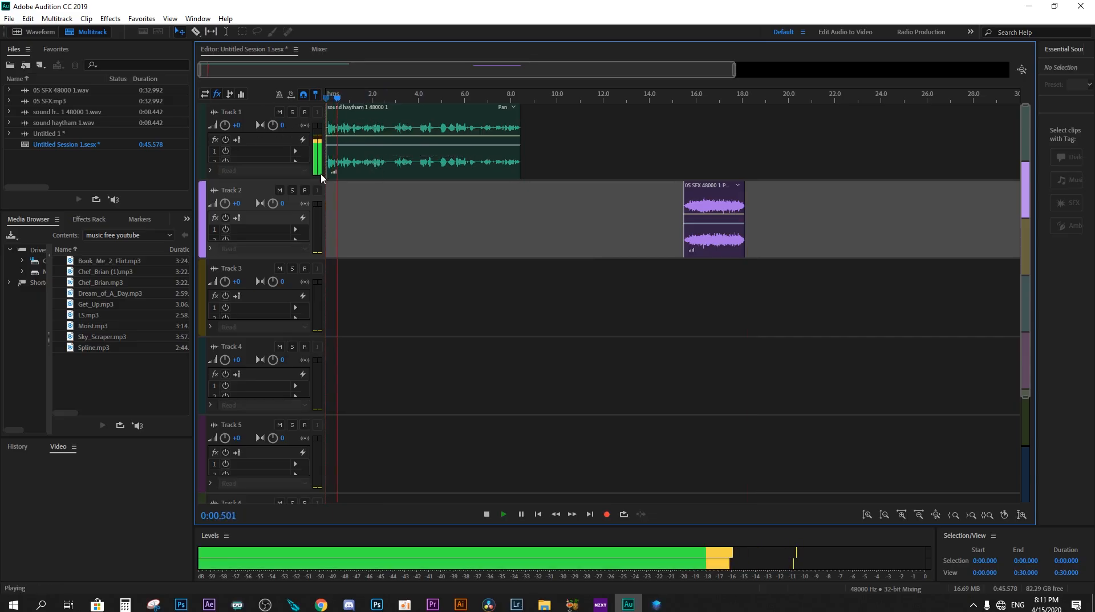
click(196, 32)
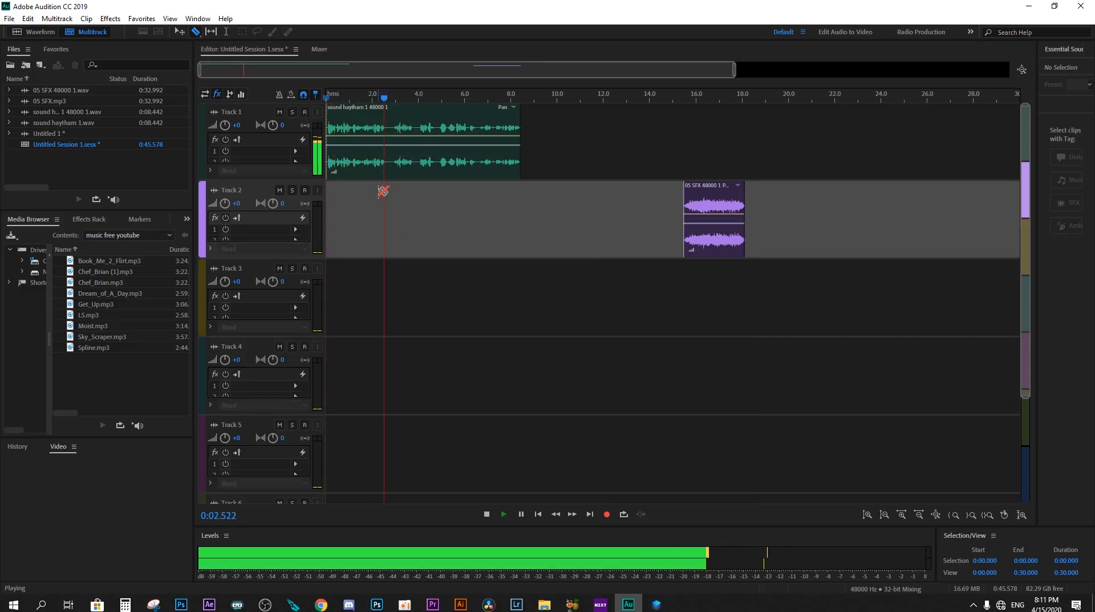
key(space)
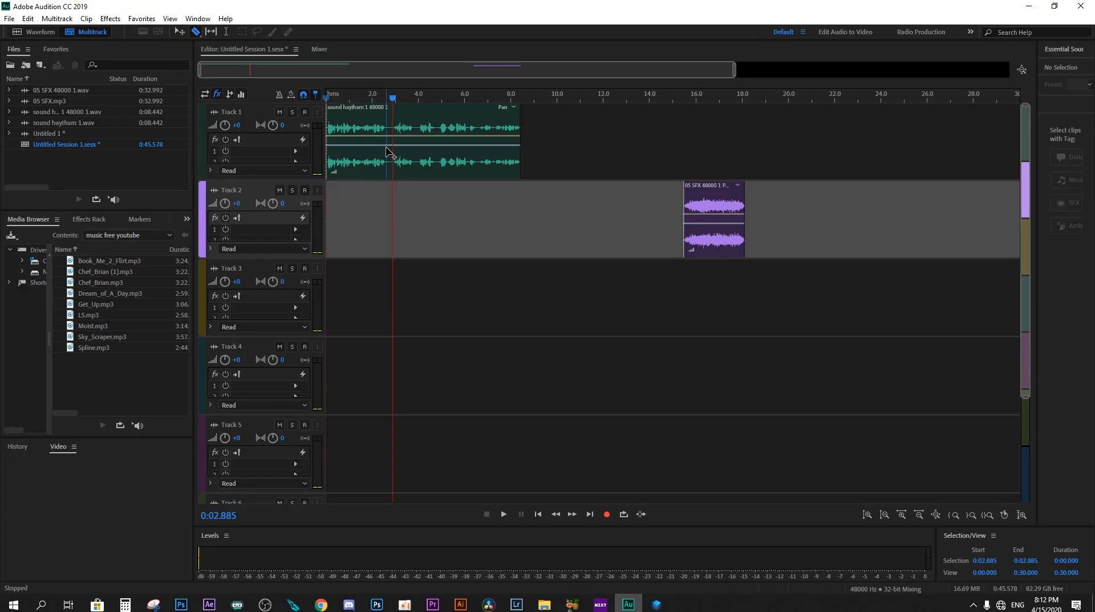
click(386, 149)
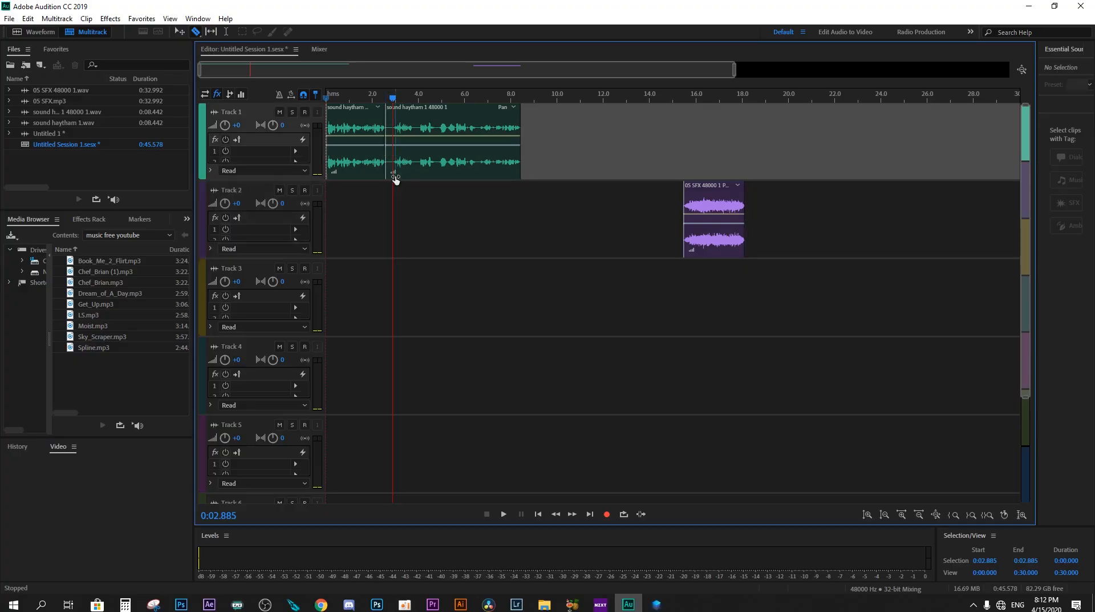
Step: Place the sound effect segment on Track 1 between the two voice pieces, with all three clips butted together
click(179, 31)
drag(471, 144, 559, 148)
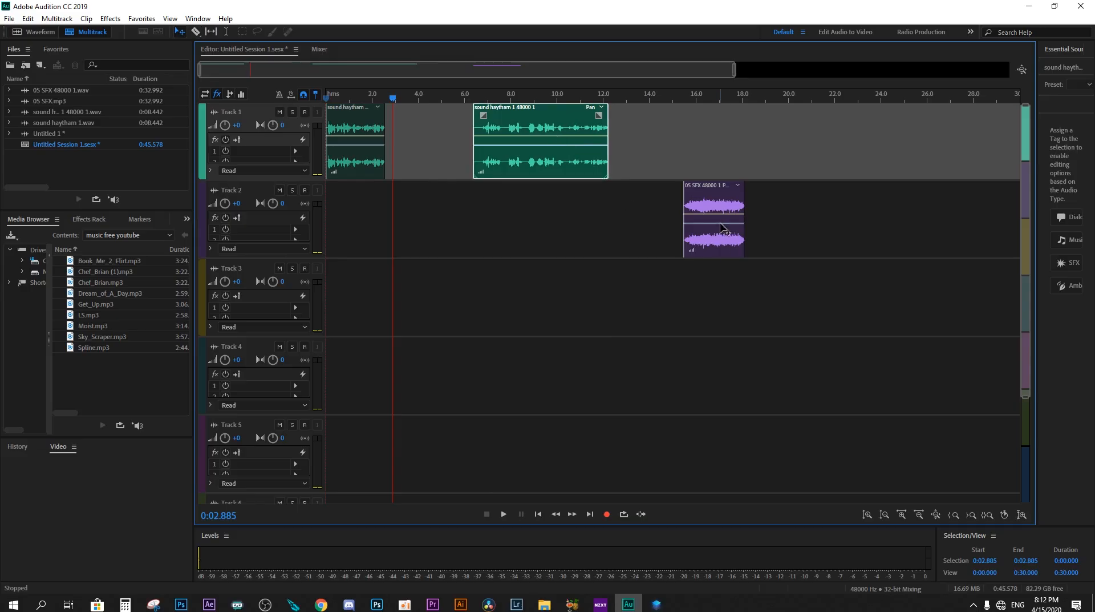
drag(720, 225, 422, 113)
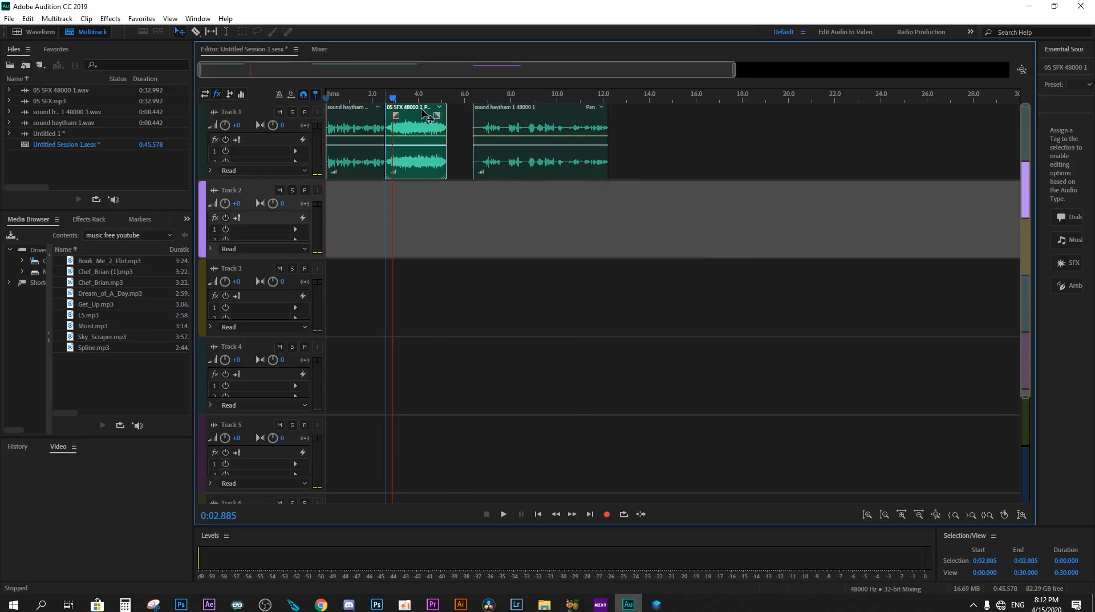
drag(520, 149, 492, 140)
Step: Play the edited Track 1 sequence from the start through the end of the last voice piece, and stop playback
click(326, 104)
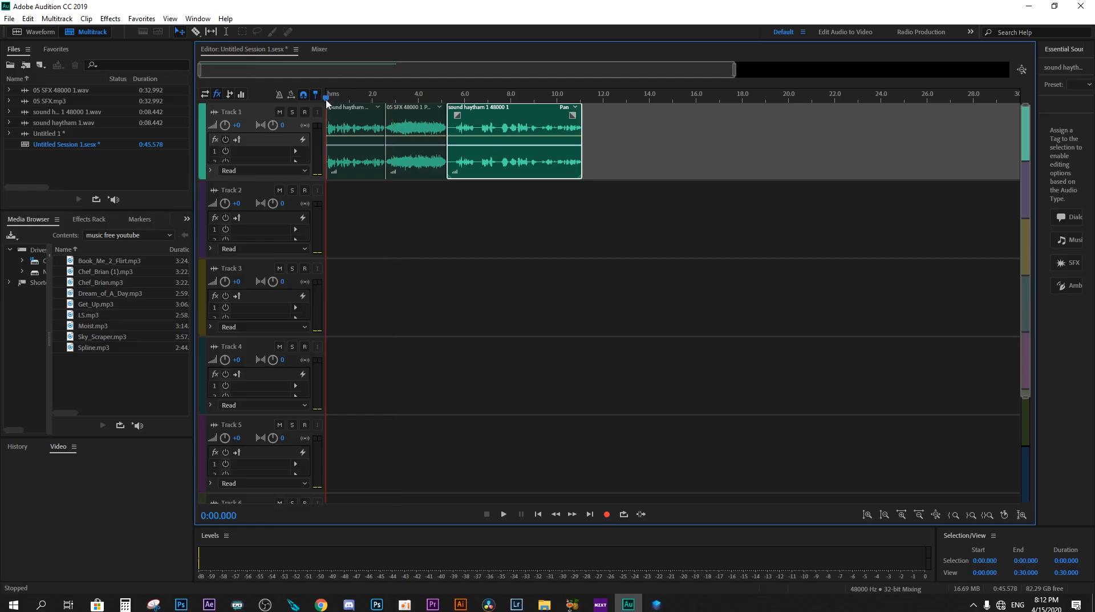
key(space)
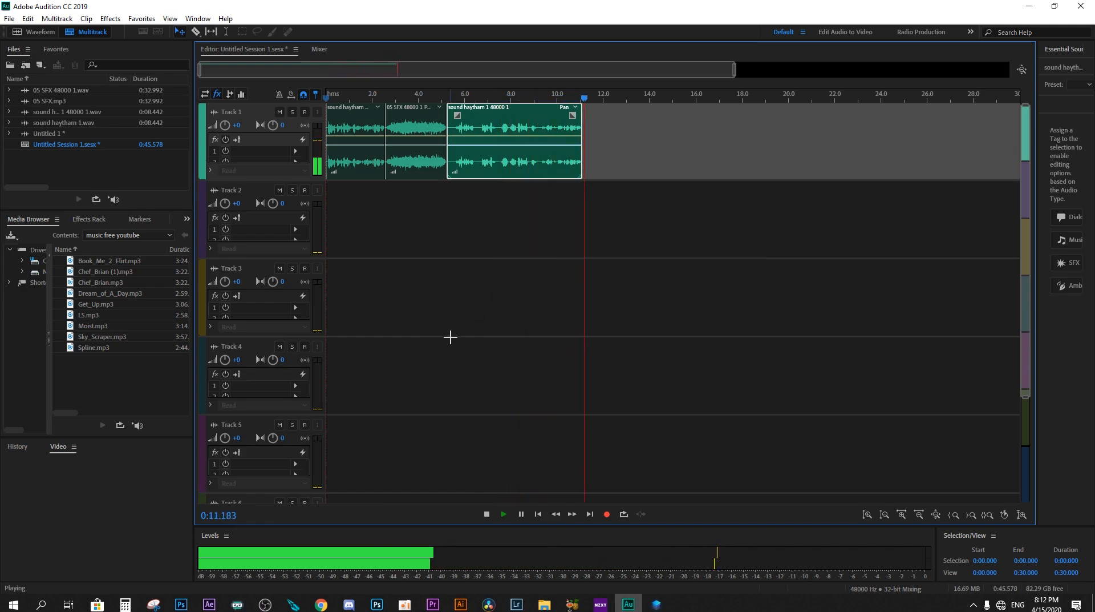
key(space)
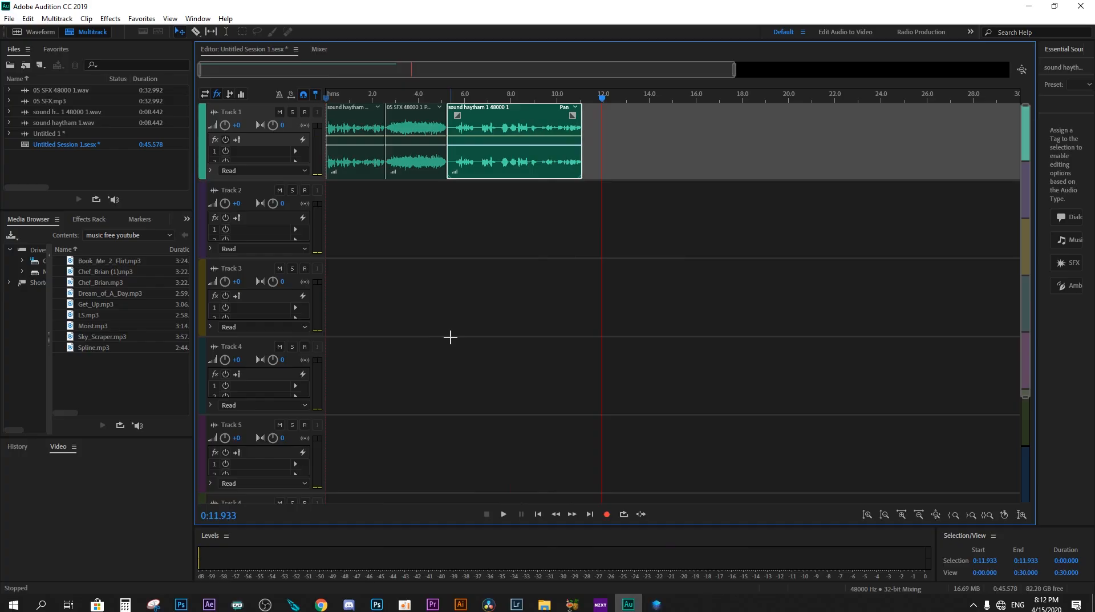